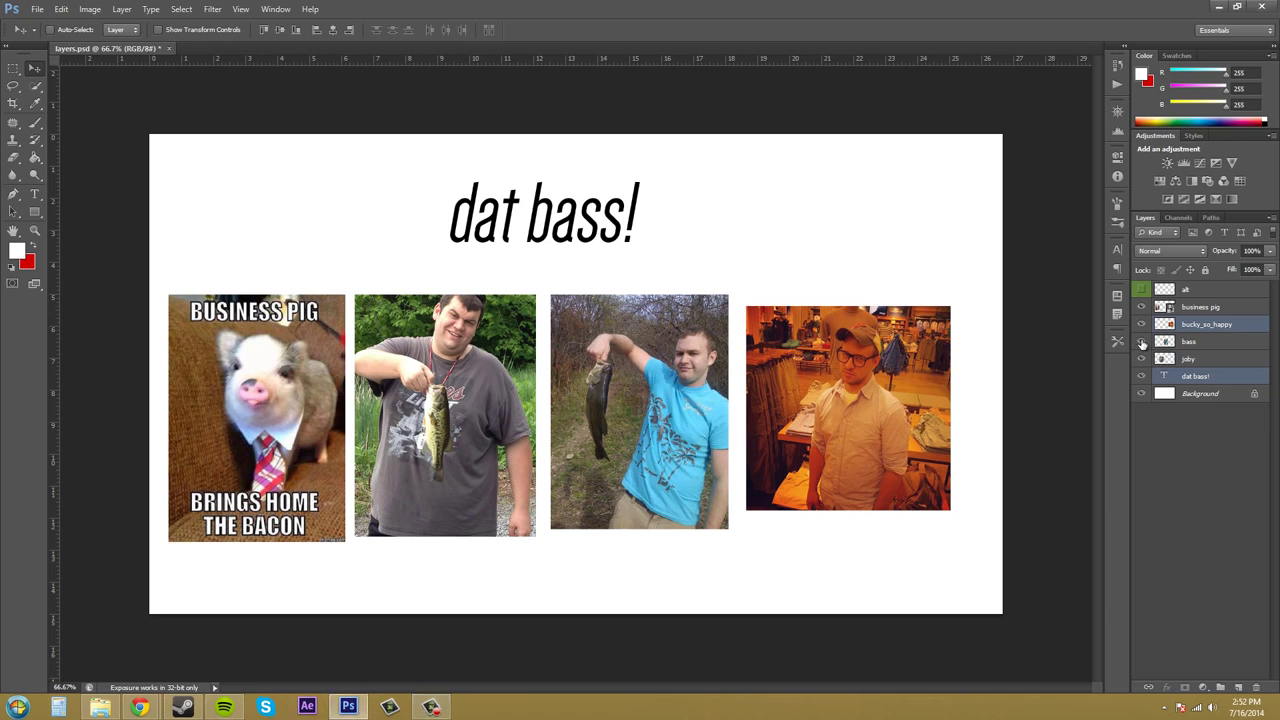
# Hide the bass, joby and business pig photo layers
pyautogui.click(1142, 341)
pyautogui.click(1141, 358)
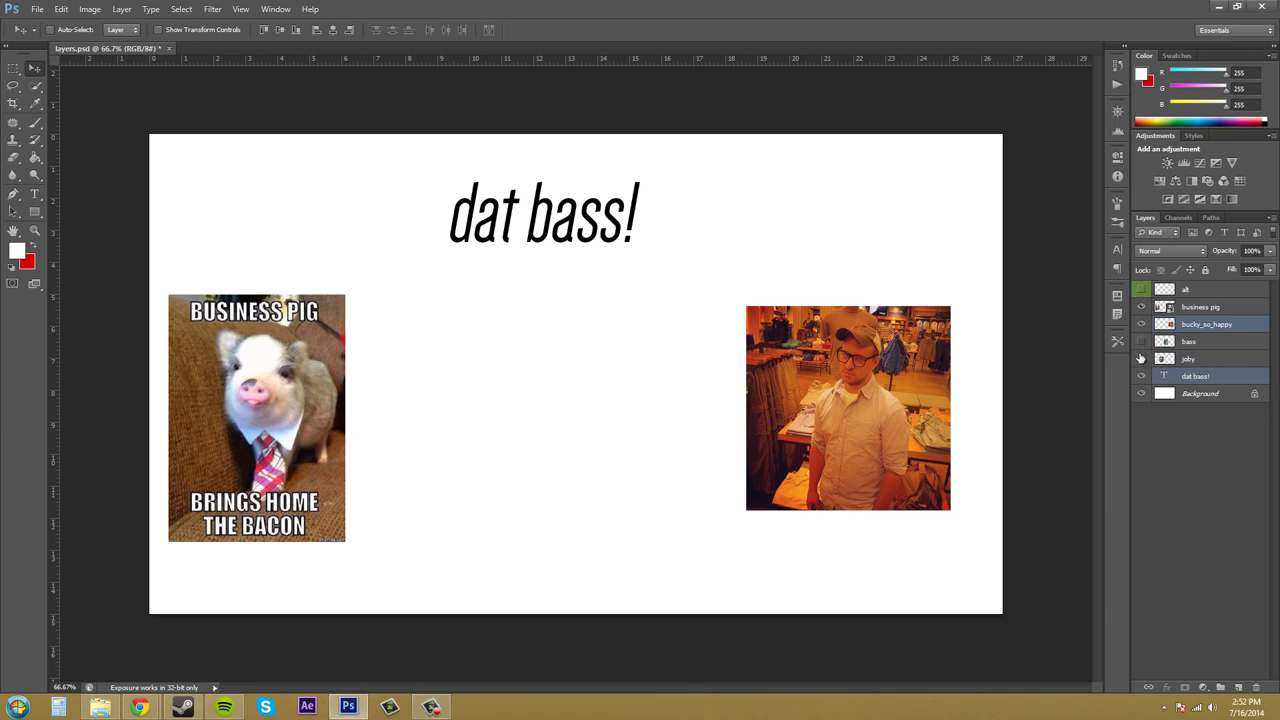
pyautogui.click(1141, 307)
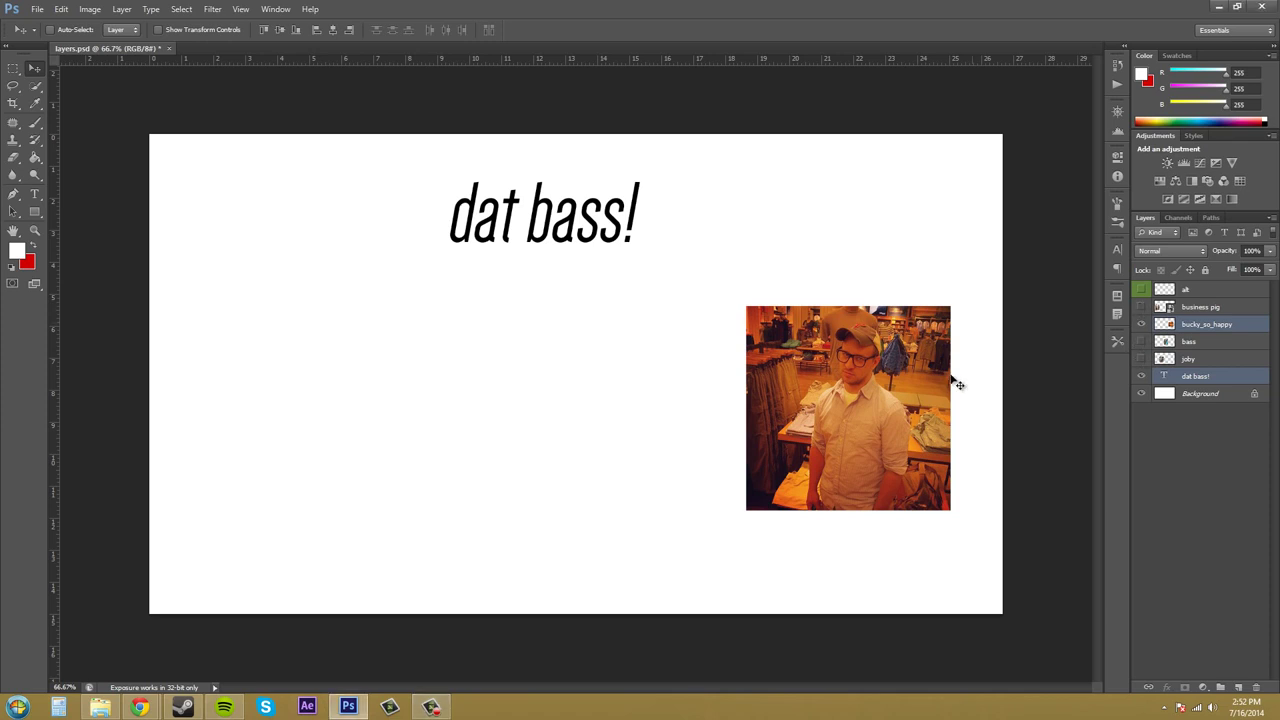
# Move the bucky_so_happy photo directly beneath the 'dat bass!' title
pyautogui.moveTo(836, 380); pyautogui.dragTo(673, 402)
pyautogui.click(1197, 423)
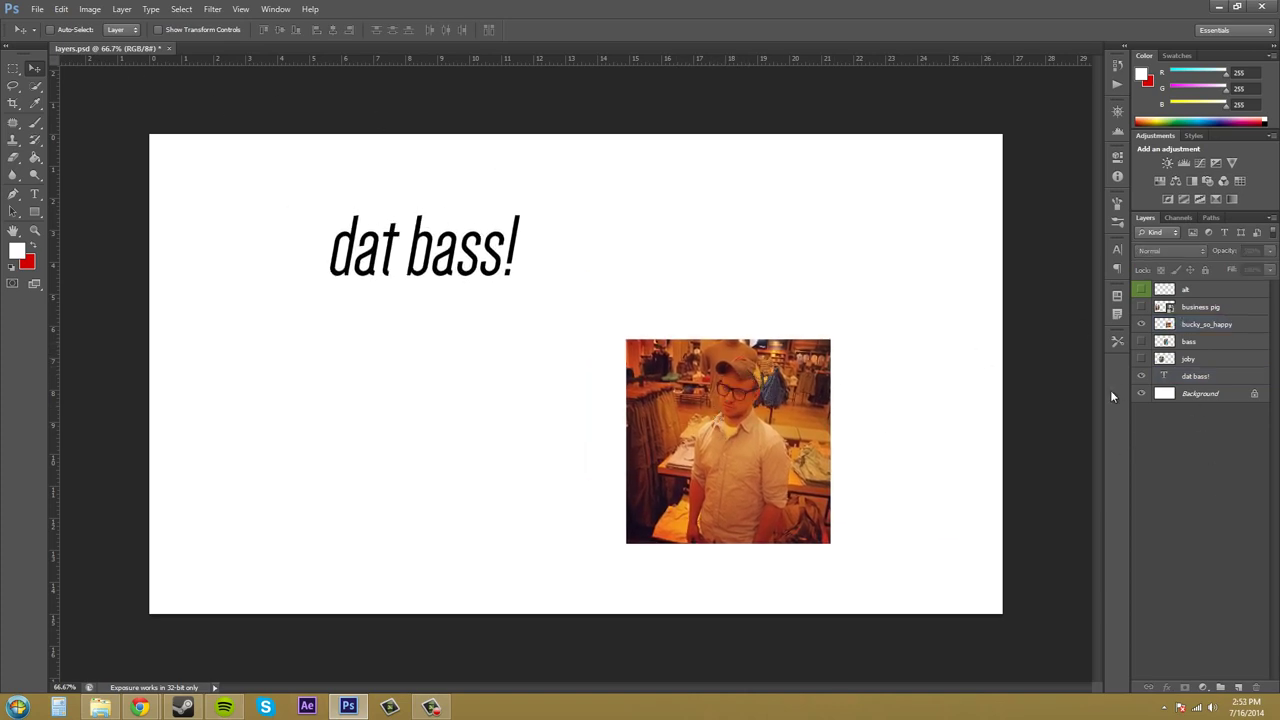
pyautogui.click(781, 401)
pyautogui.click(655, 386)
pyautogui.click(1212, 324)
pyautogui.moveTo(781, 405); pyautogui.dragTo(472, 354)
pyautogui.press('Right')
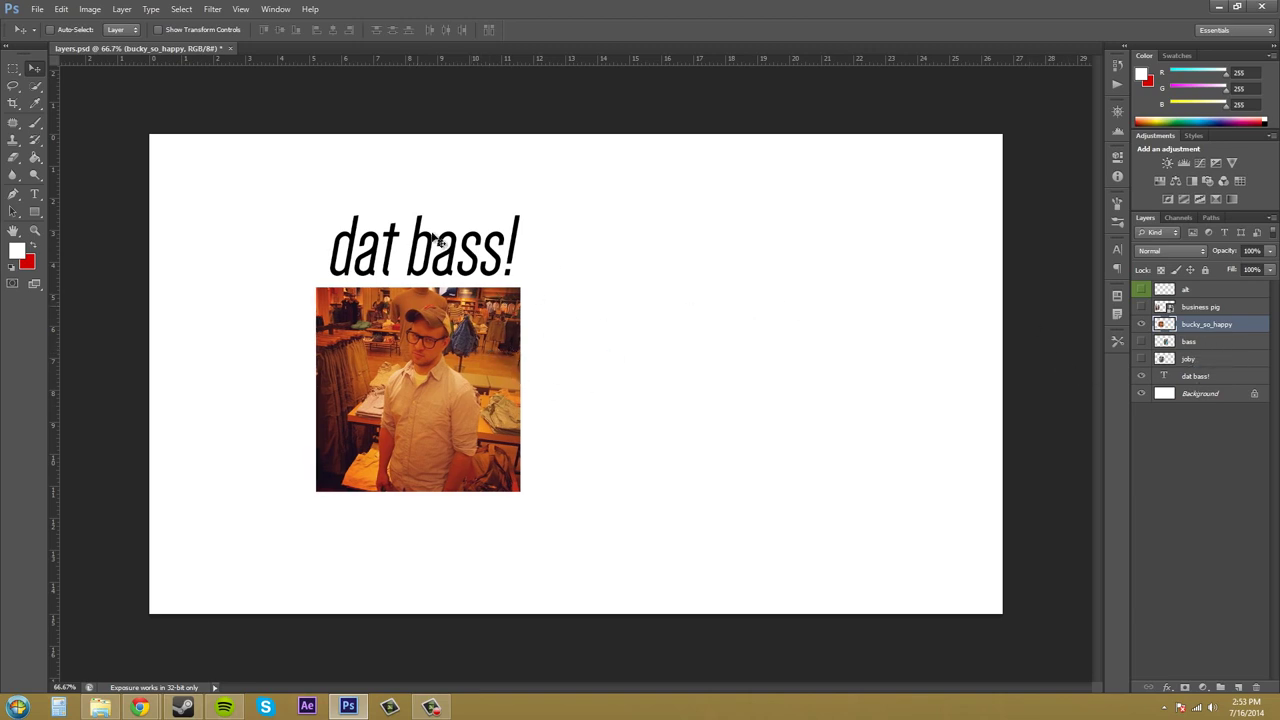
# Link the 'dat bass!' title with the bucky_so_happy photo and move them toward the canvas centre
pyautogui.keyDown('ctrl'); pyautogui.click(1227, 379); pyautogui.keyUp('ctrl')
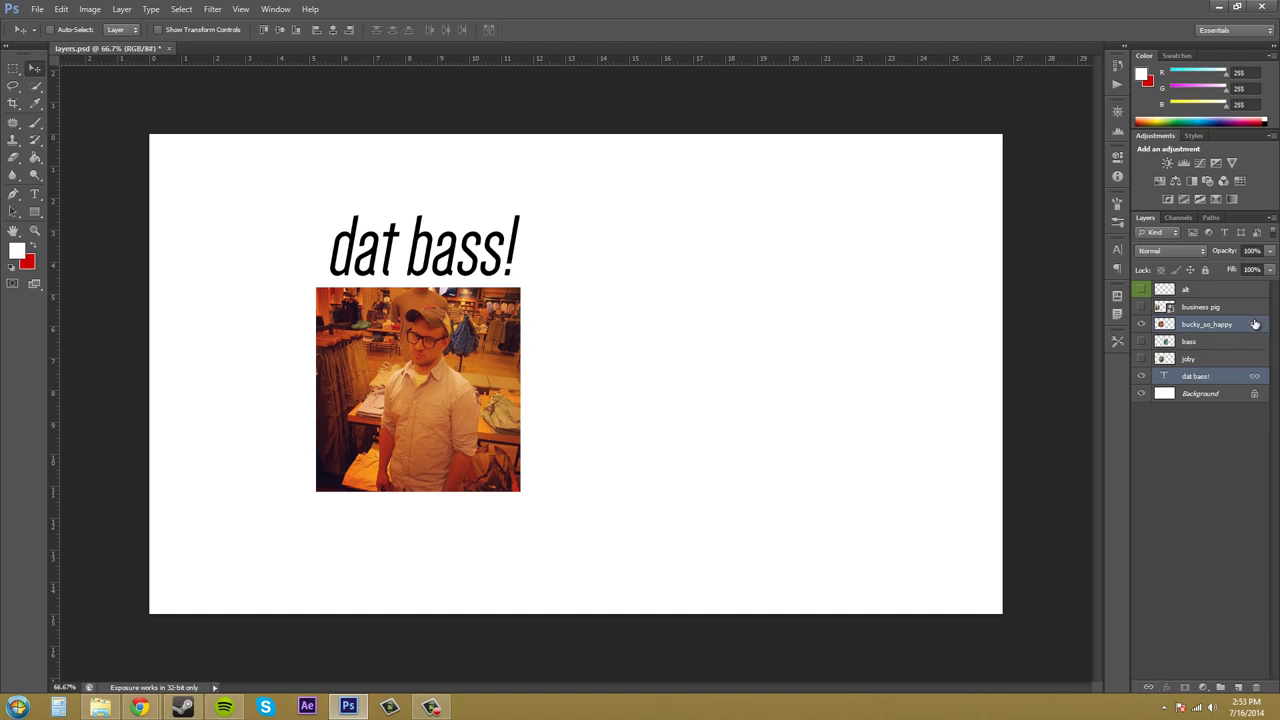
pyautogui.moveTo(430, 397); pyautogui.dragTo(619, 421)
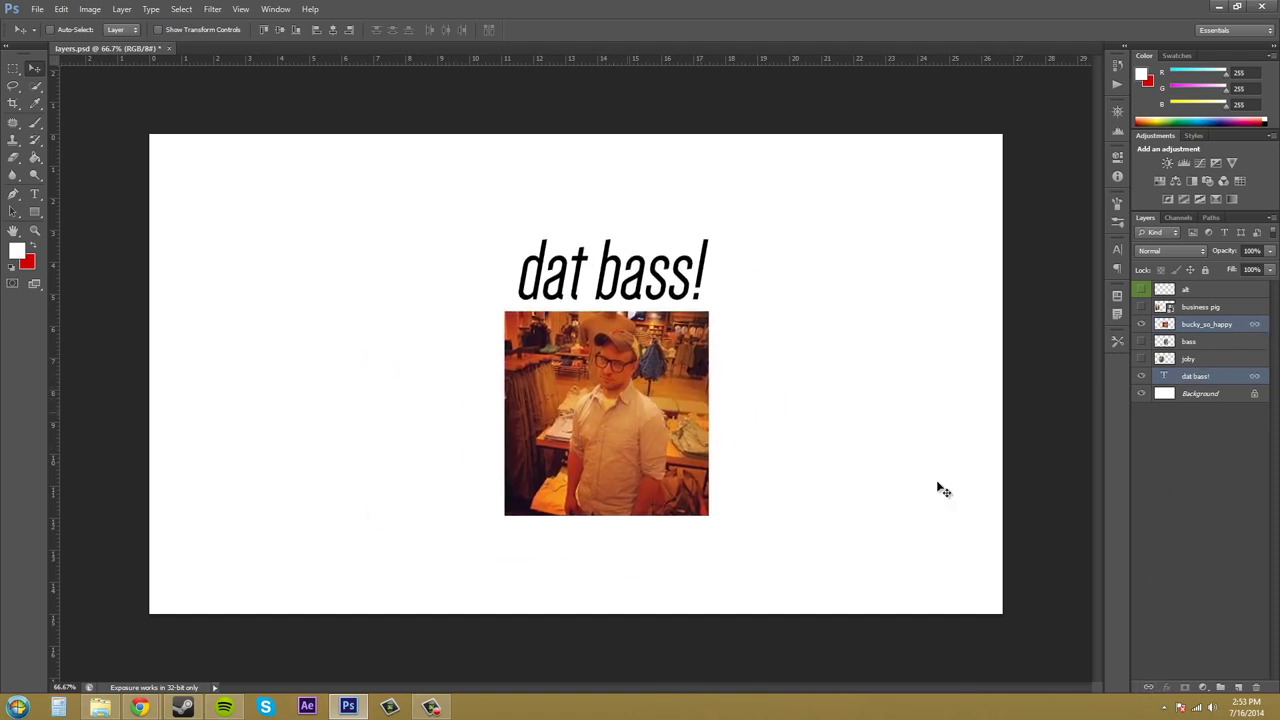
pyautogui.click(1178, 454)
pyautogui.click(1199, 379)
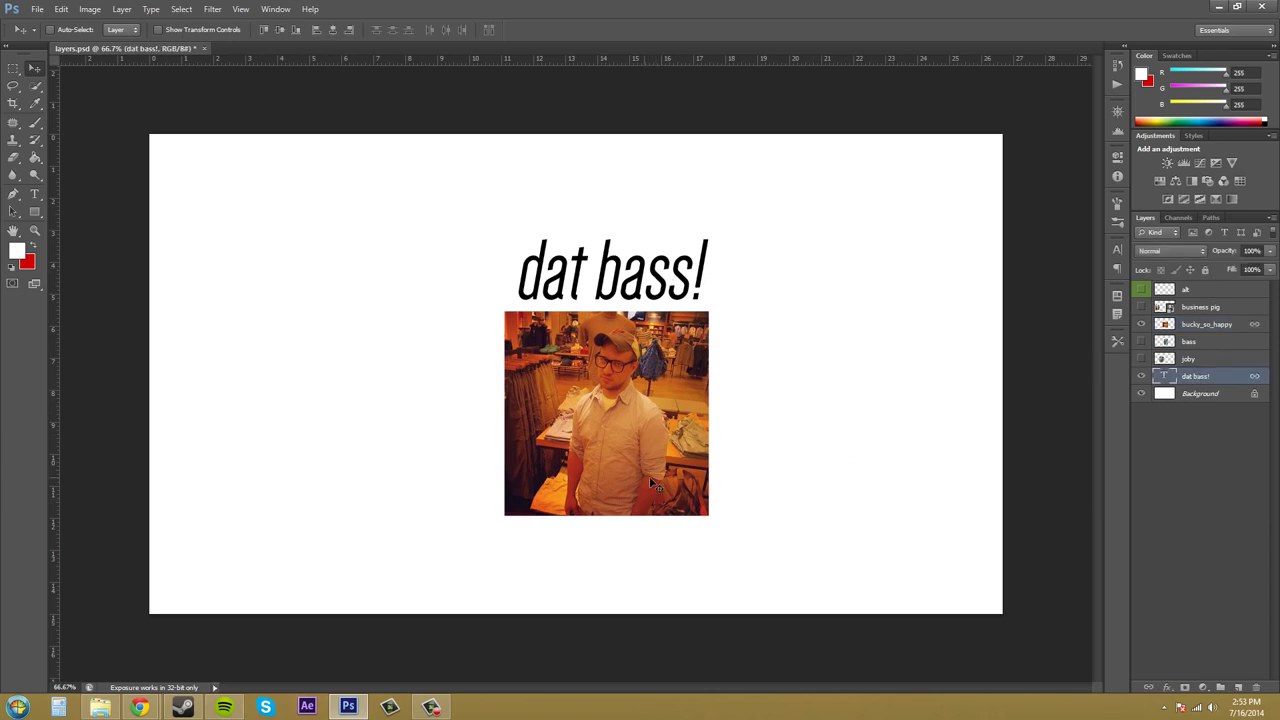
pyautogui.moveTo(590, 455); pyautogui.dragTo(612, 441)
# Free Transform the linked title and photo to enlarge them slightly
pyautogui.hotkey('ctrl', 't')
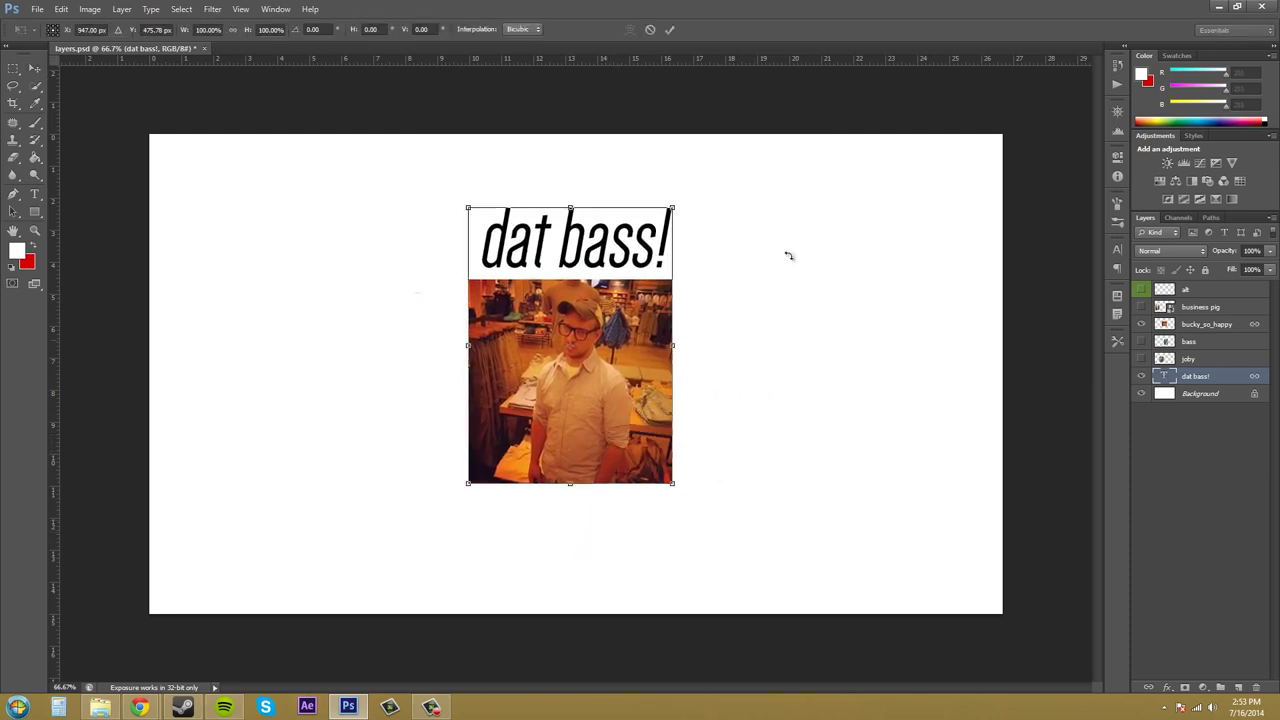
pyautogui.moveTo(674, 202); pyautogui.dragTo(806, 295)
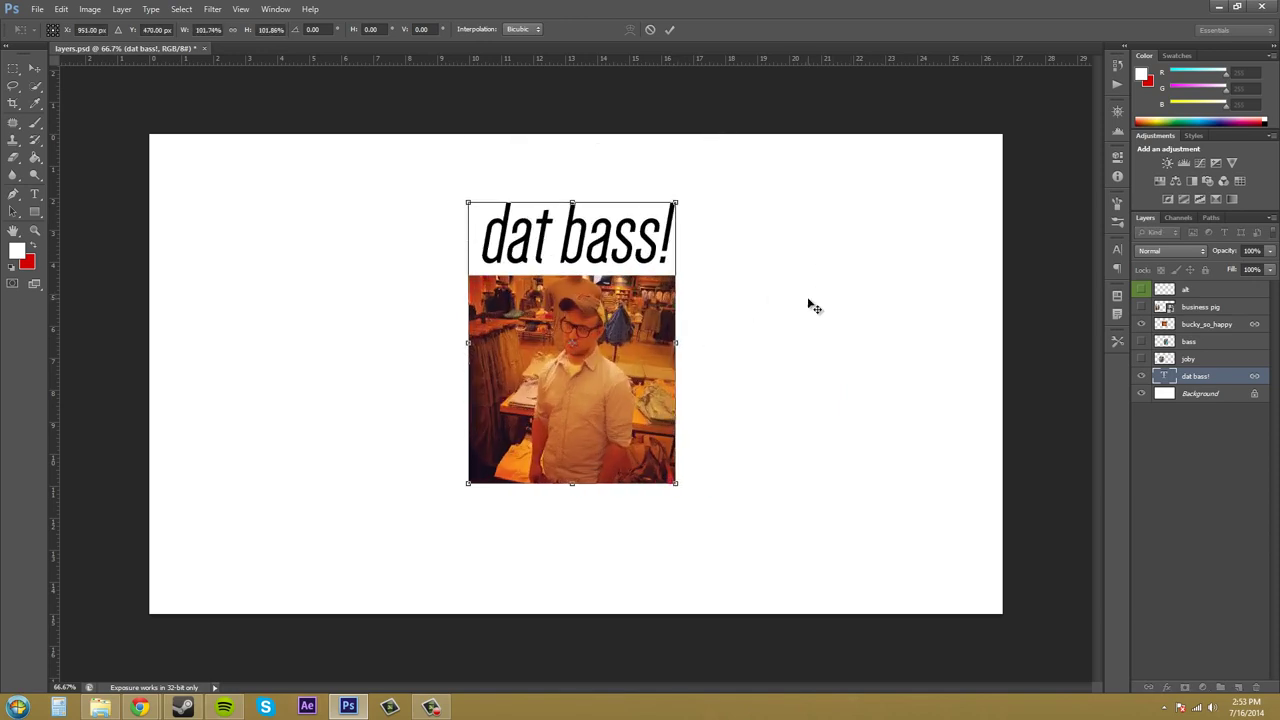
pyautogui.press('Return')
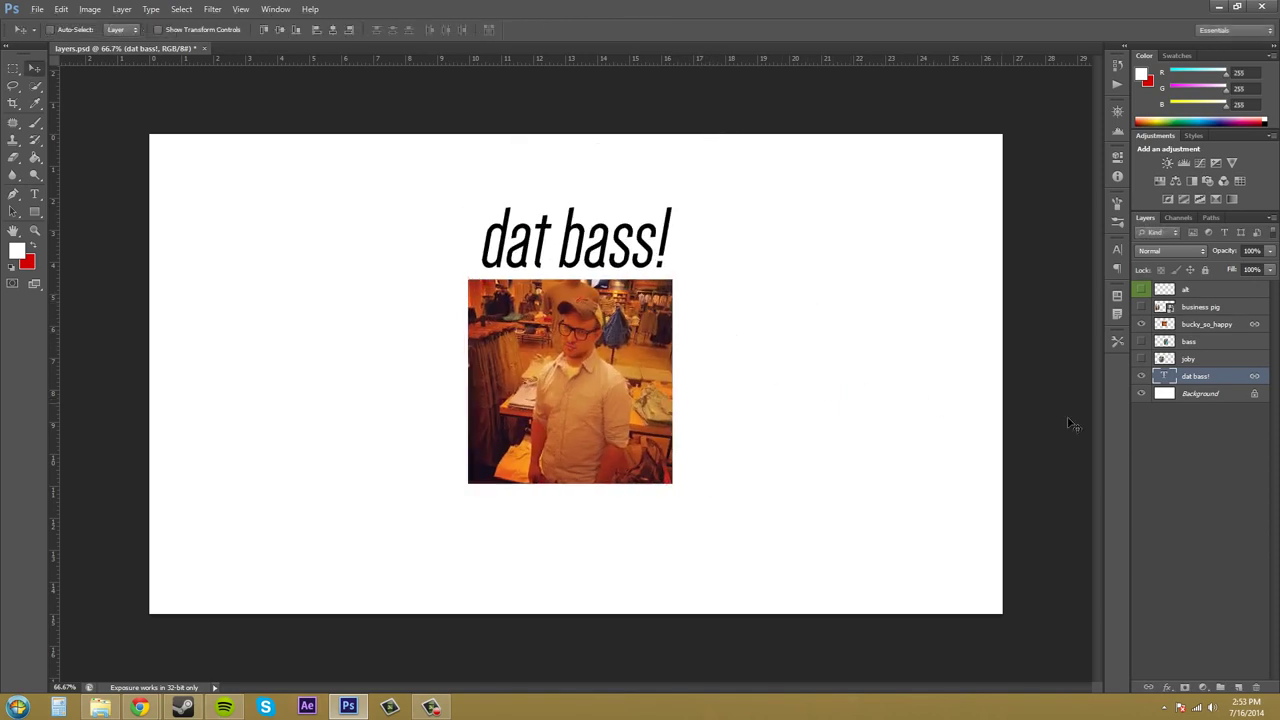
pyautogui.keyDown('ctrl'); pyautogui.click(1198, 330); pyautogui.keyUp('ctrl')
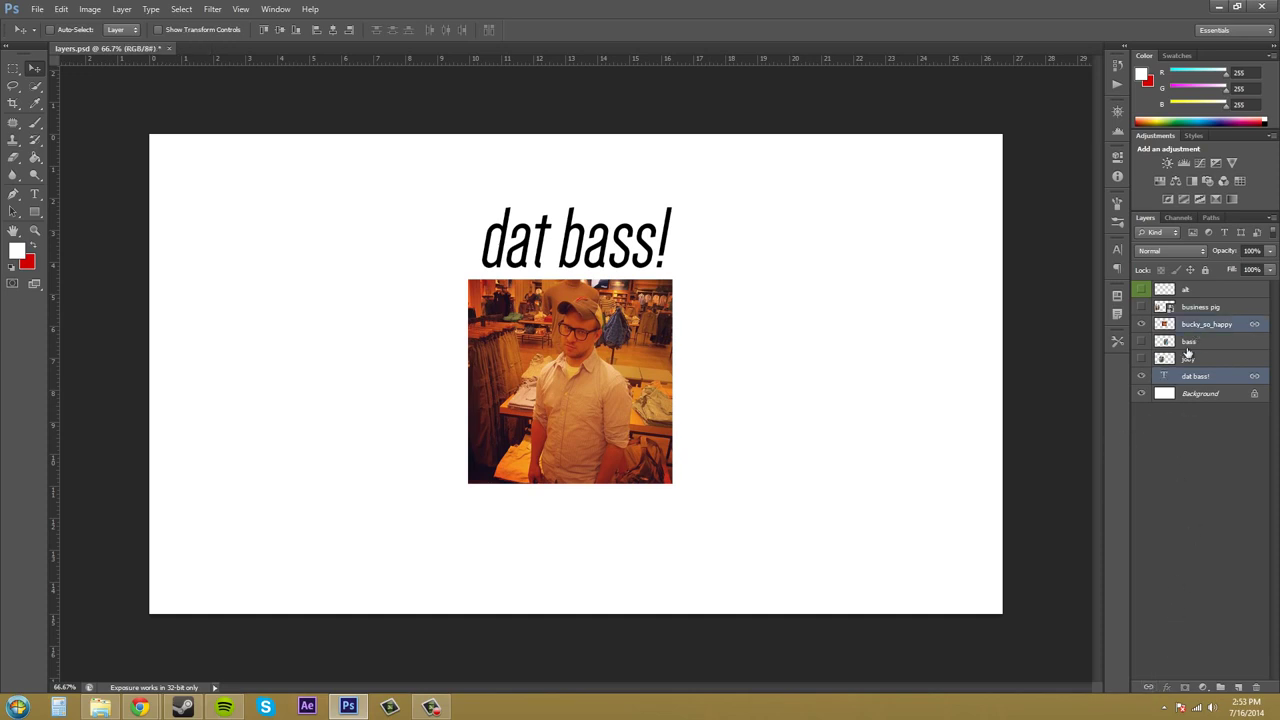
pyautogui.click(1148, 690)
pyautogui.rightClick(1228, 323)
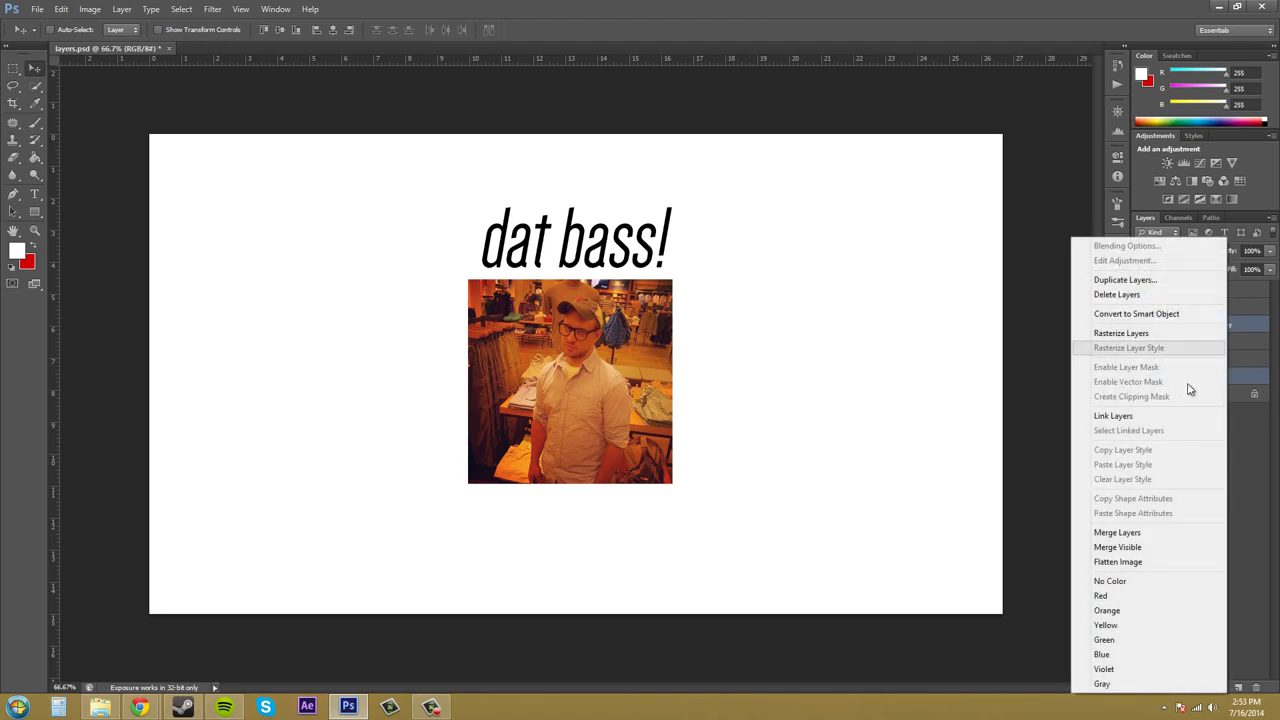
pyautogui.click(1131, 422)
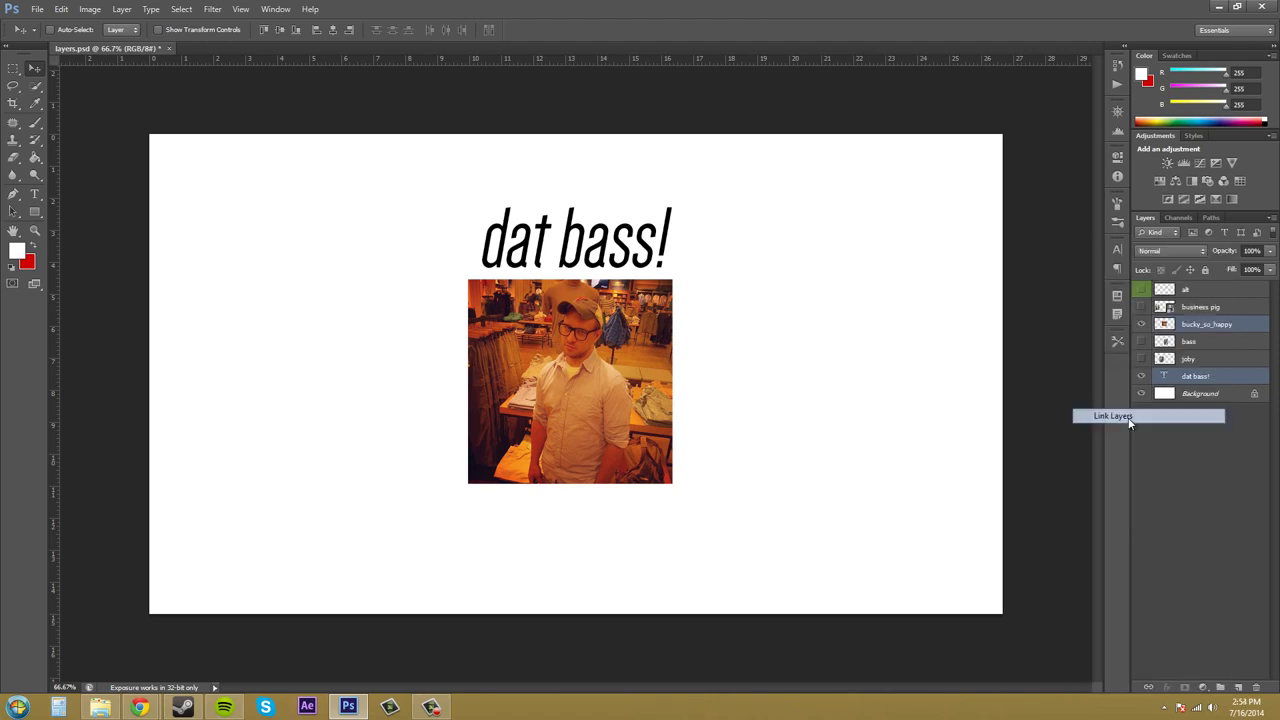
pyautogui.click(431, 707)
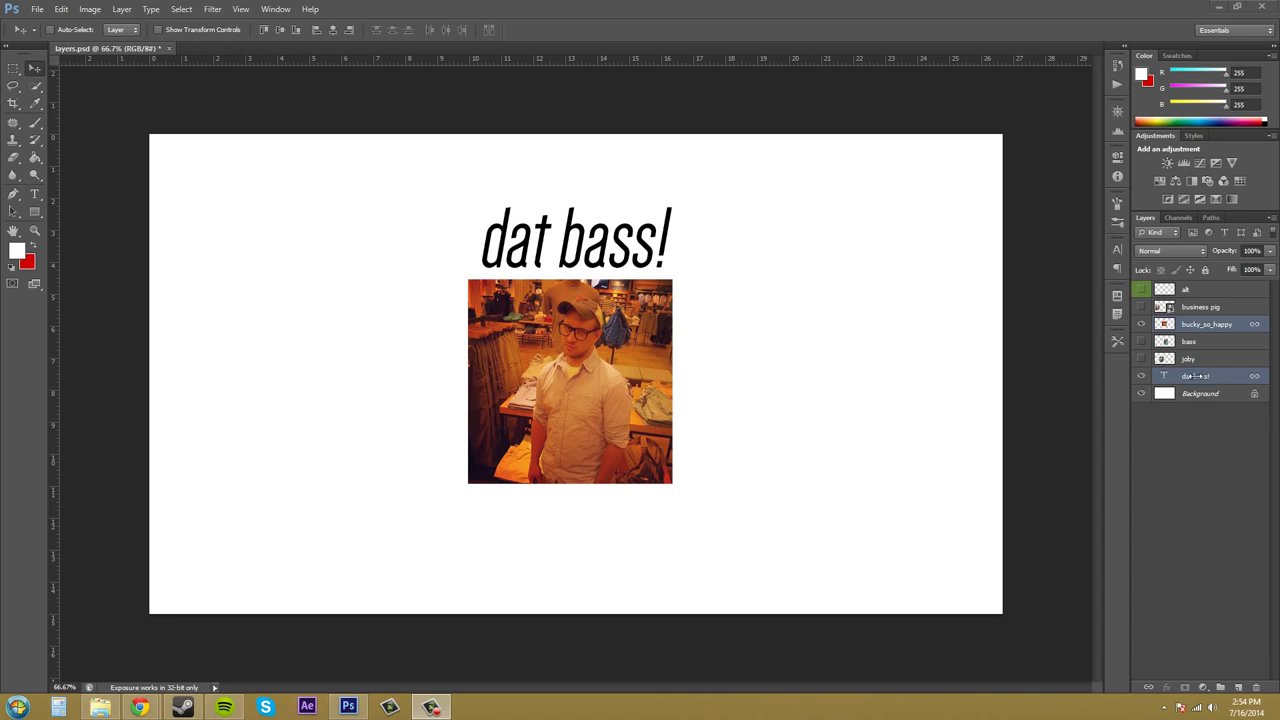
# Show the bass photo layer again and place it right of the bucky_so_happy photo
pyautogui.click(1229, 448)
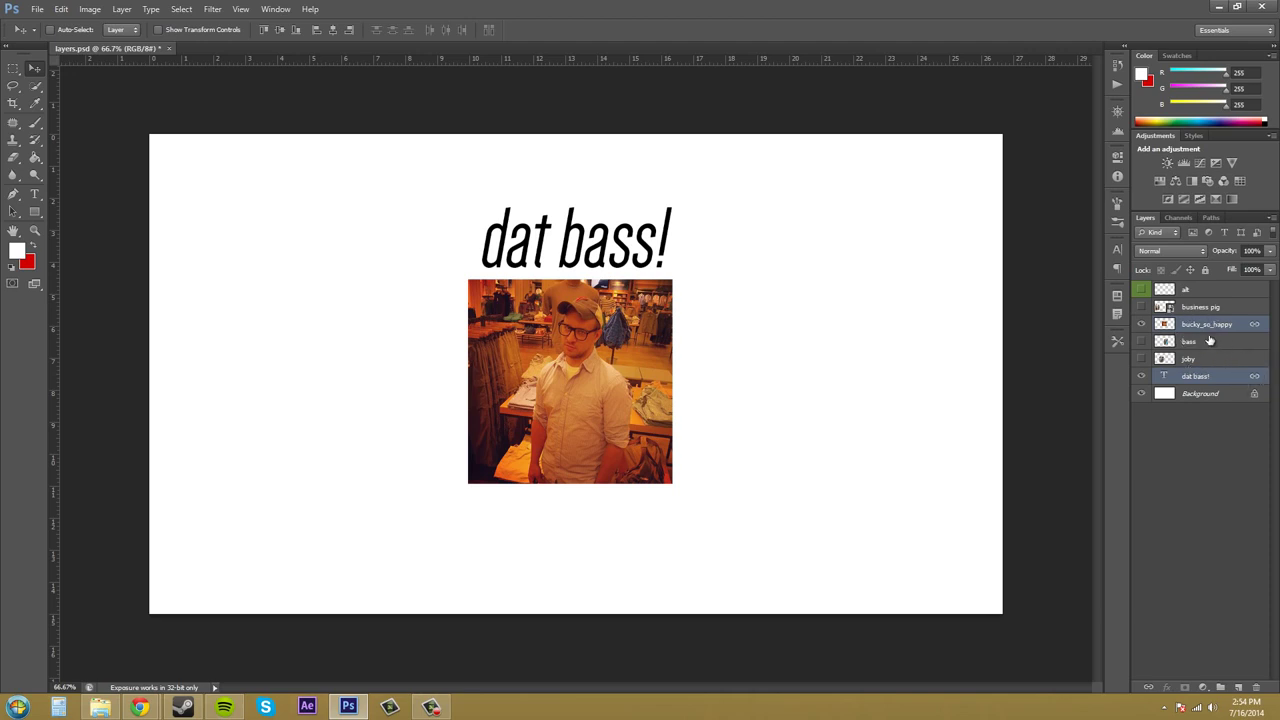
pyautogui.click(1215, 342)
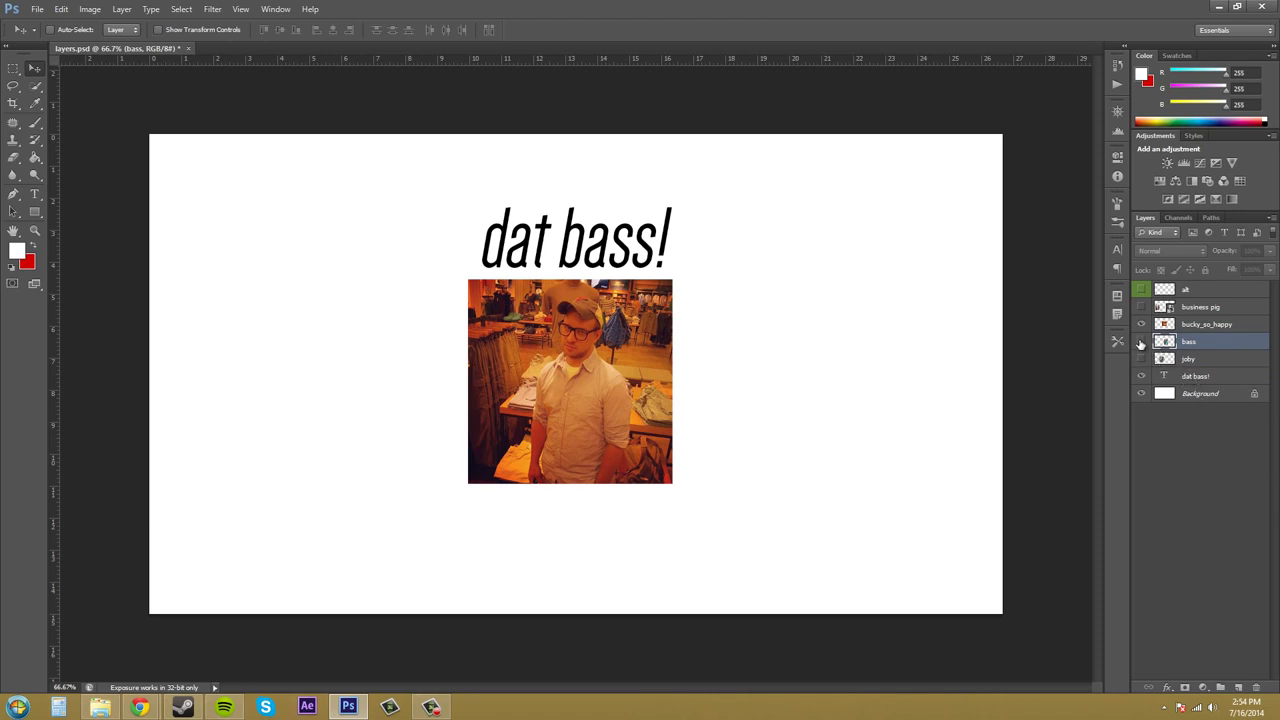
pyautogui.click(1141, 342)
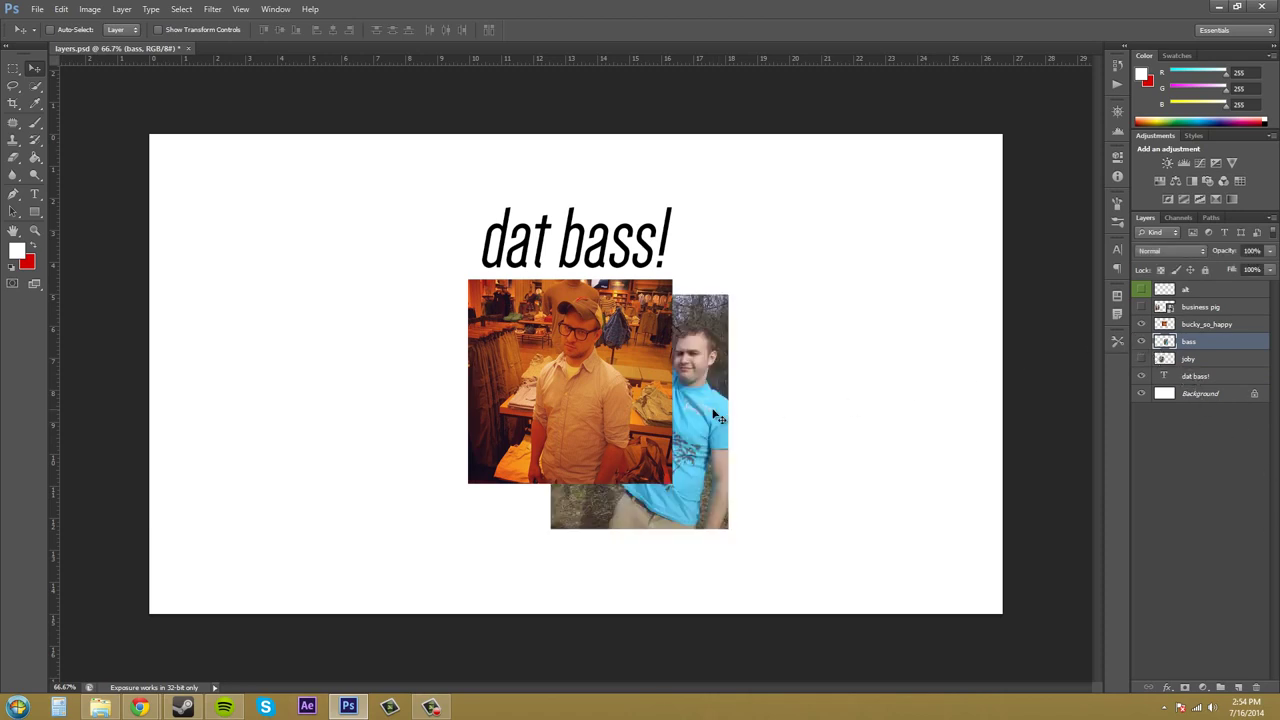
pyautogui.moveTo(735, 404); pyautogui.dragTo(910, 390)
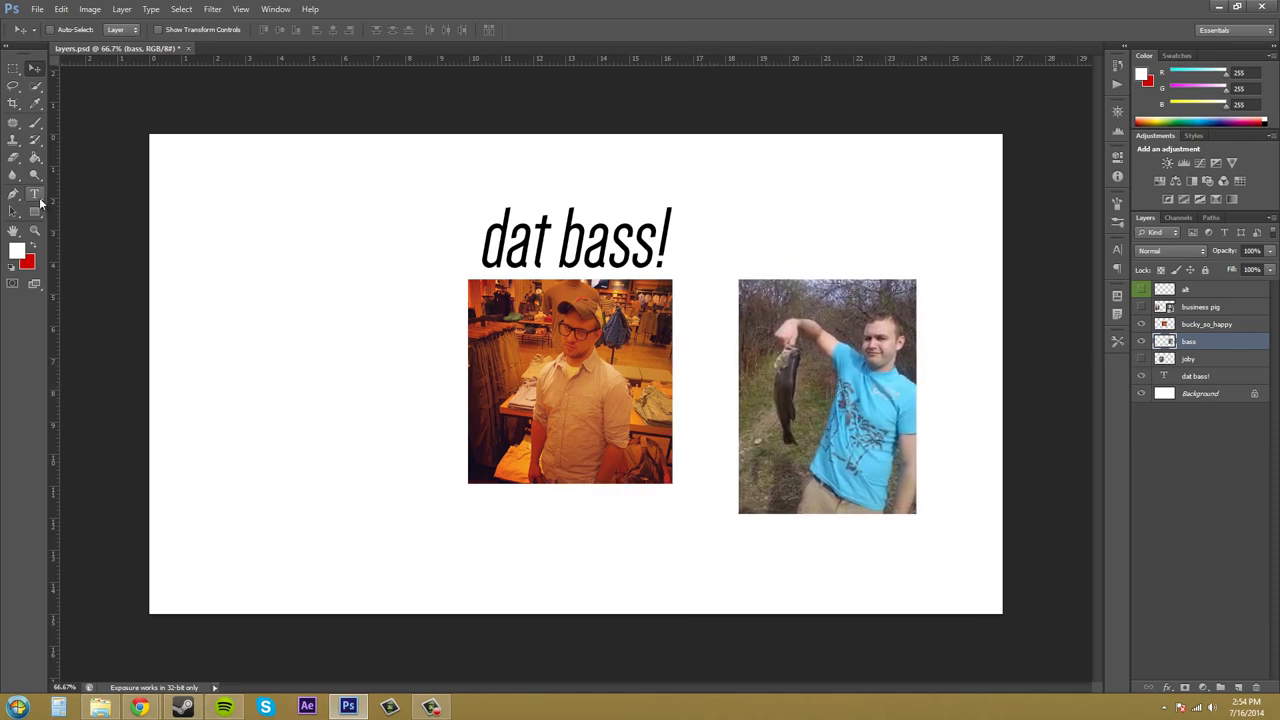
pyautogui.click(37, 199)
# Type the caption 'nice catch!' and centre it just above the bass photo
pyautogui.click(799, 260)
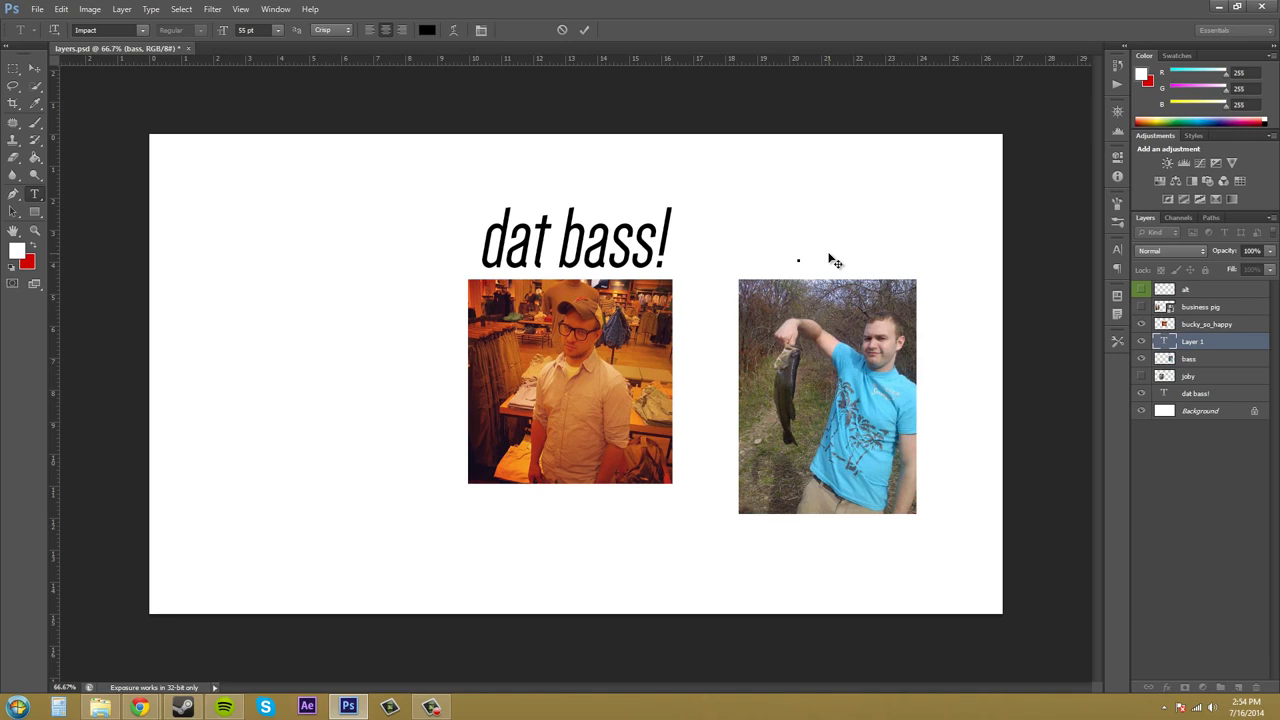
pyautogui.write('nice catch')
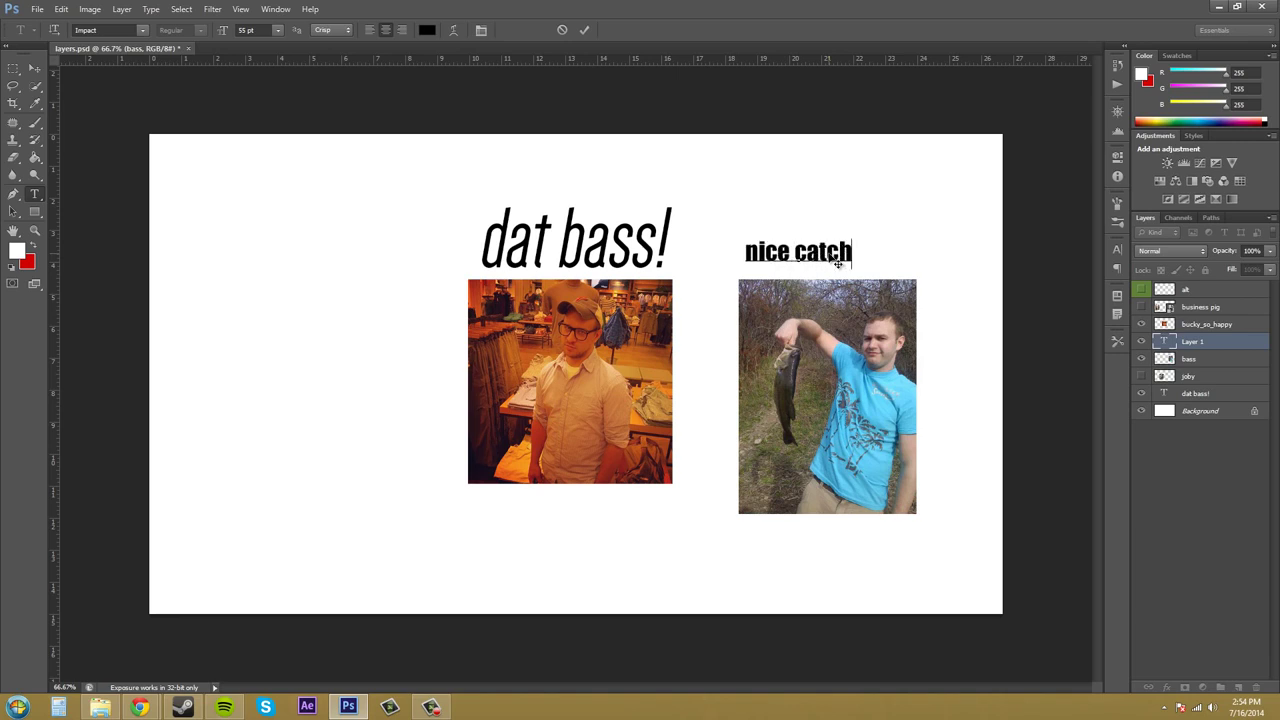
pyautogui.write('!')
pyautogui.click(34, 68)
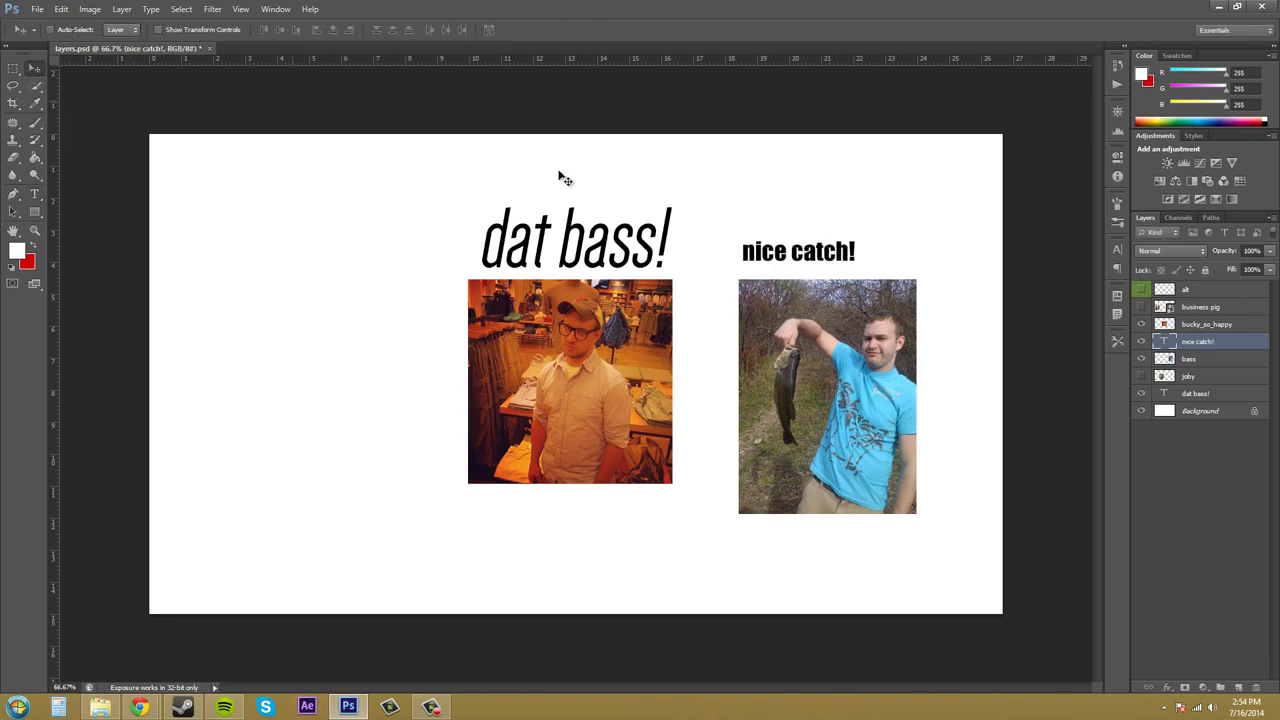
pyautogui.moveTo(810, 256); pyautogui.dragTo(838, 270)
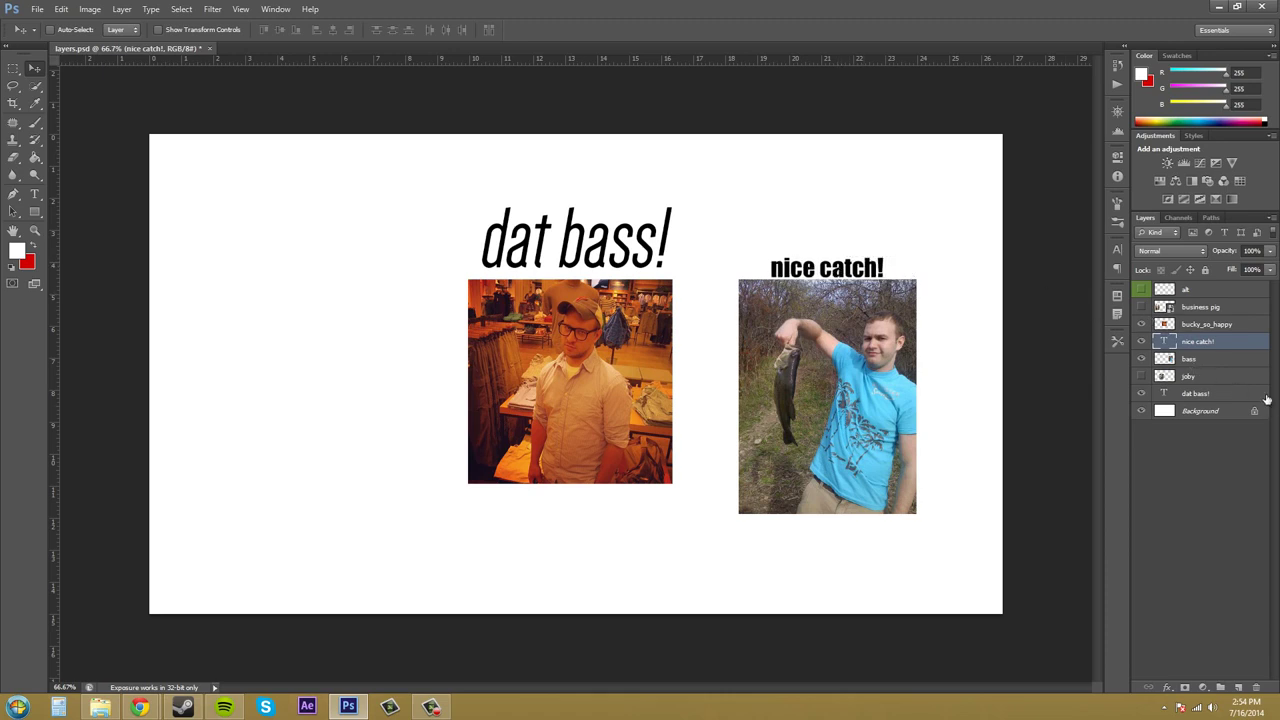
# Link the 'nice catch!' caption layer with the bass photo layer
pyautogui.keyDown('ctrl'); pyautogui.click(1222, 366); pyautogui.keyUp('ctrl')
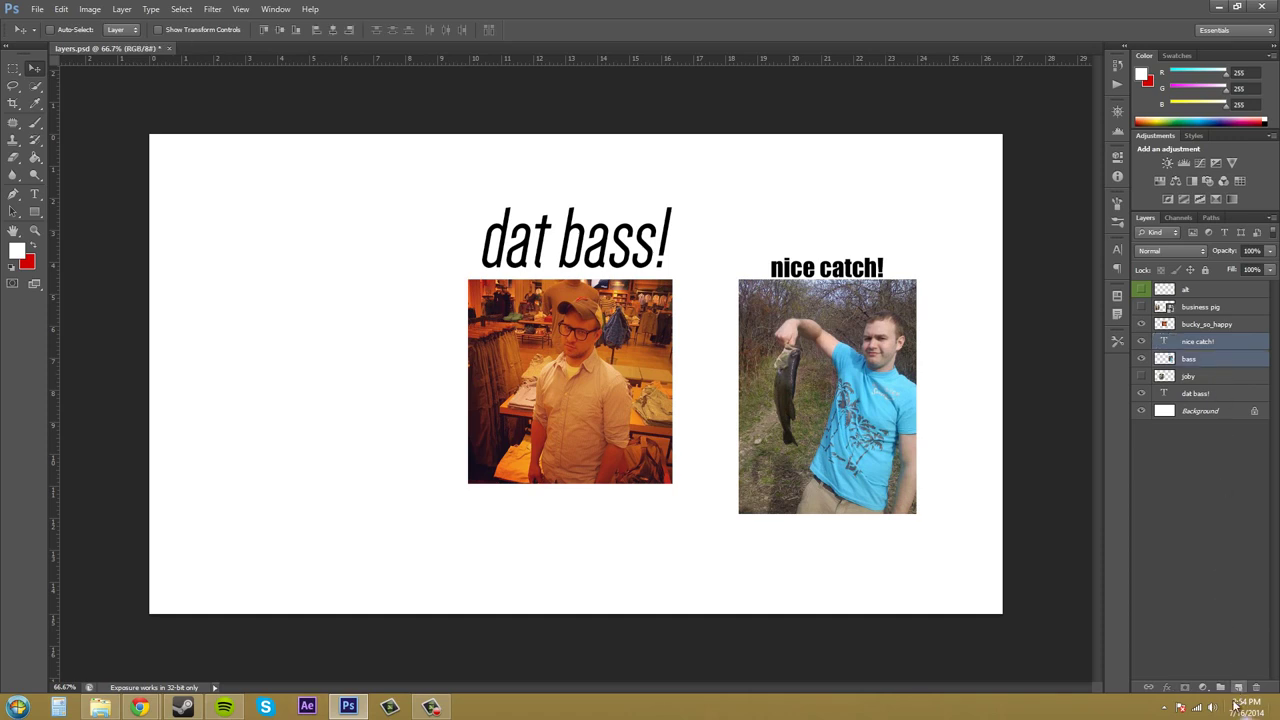
pyautogui.click(1147, 688)
pyautogui.click(1212, 448)
pyautogui.click(1200, 360)
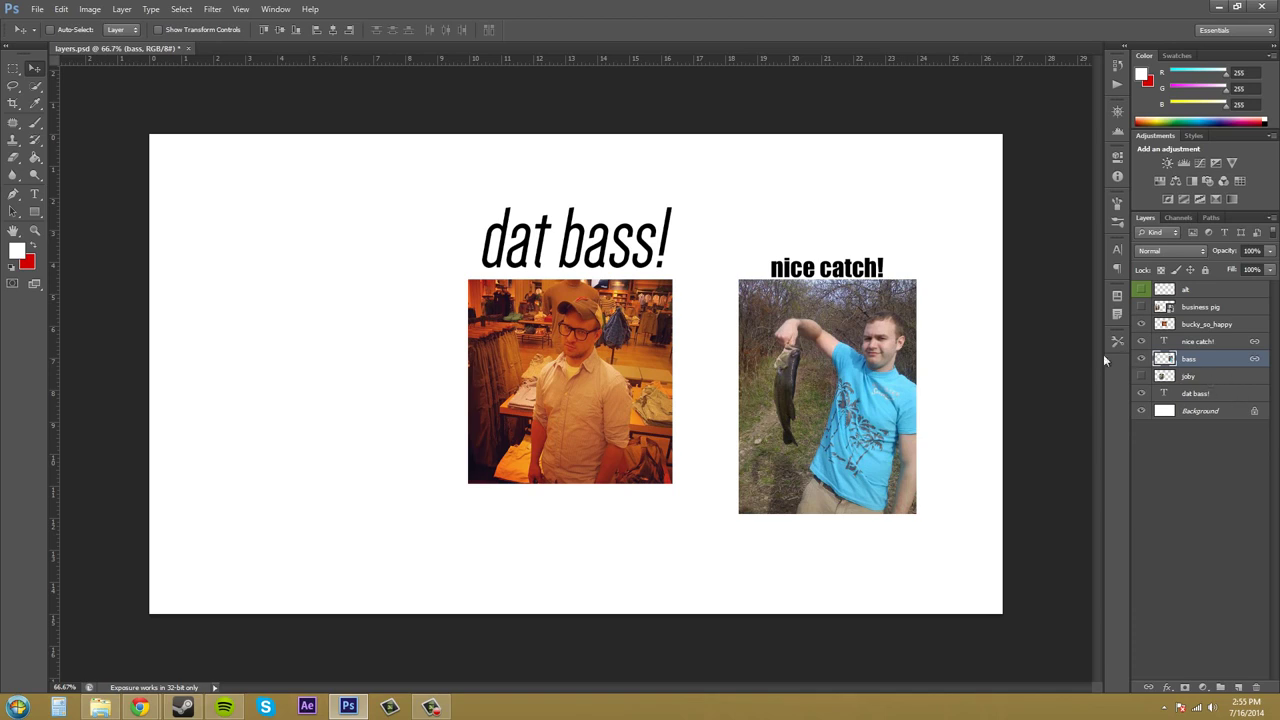
# Shift the bucky_so_happy and bass photos with their captions left, closer together
pyautogui.click(1236, 329)
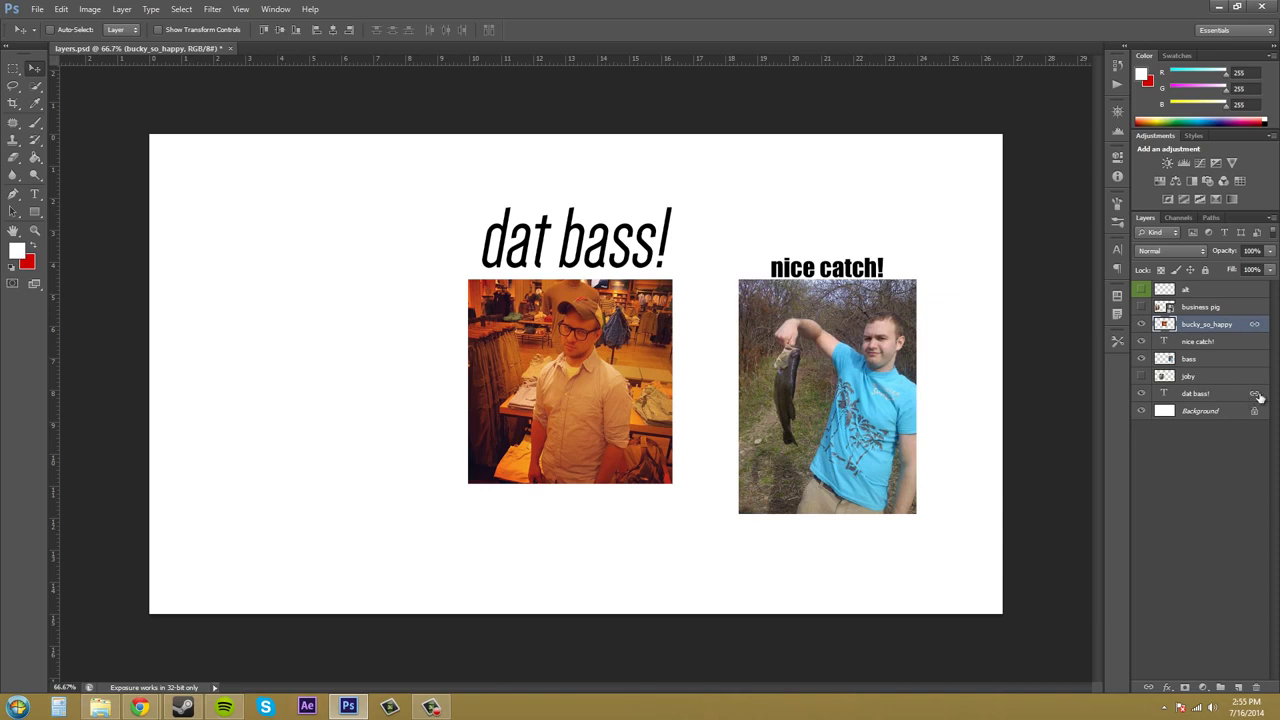
pyautogui.moveTo(583, 363); pyautogui.dragTo(421, 372)
pyautogui.click(1204, 364)
pyautogui.moveTo(779, 393); pyautogui.dragTo(684, 364)
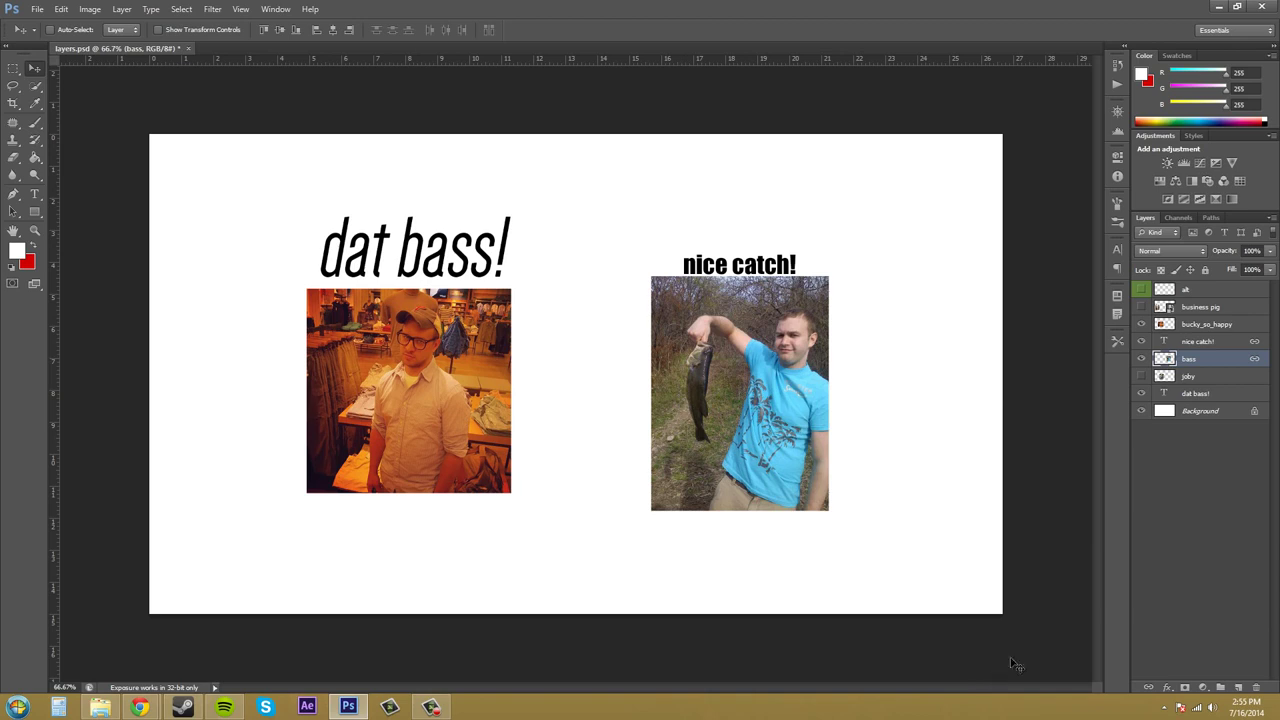
pyautogui.rightClick(1222, 366)
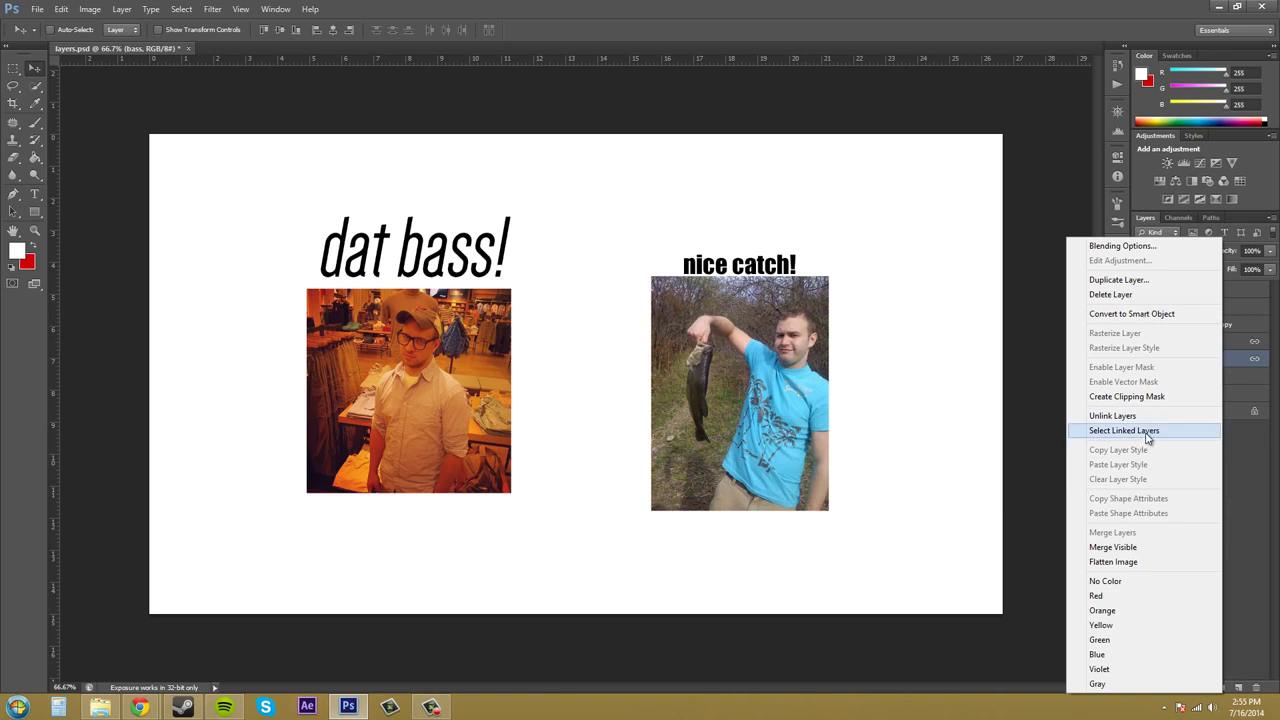
pyautogui.click(1146, 432)
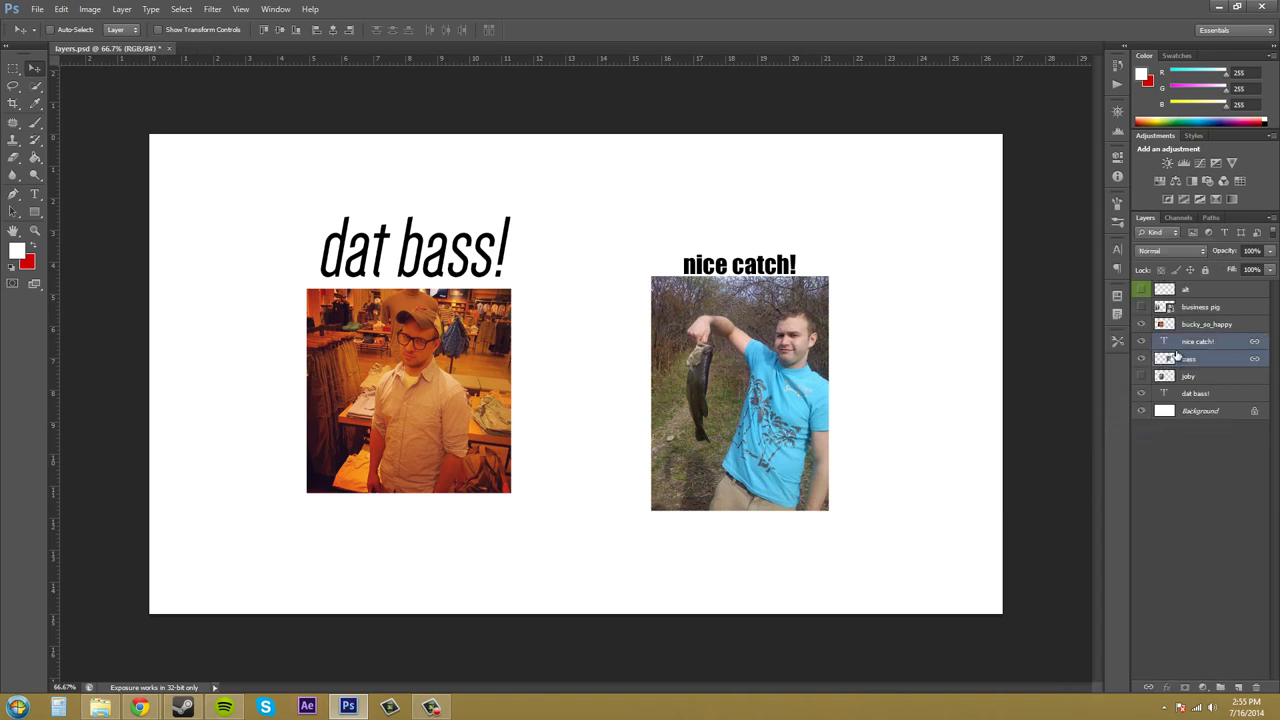
pyautogui.click(1190, 489)
pyautogui.click(1221, 358)
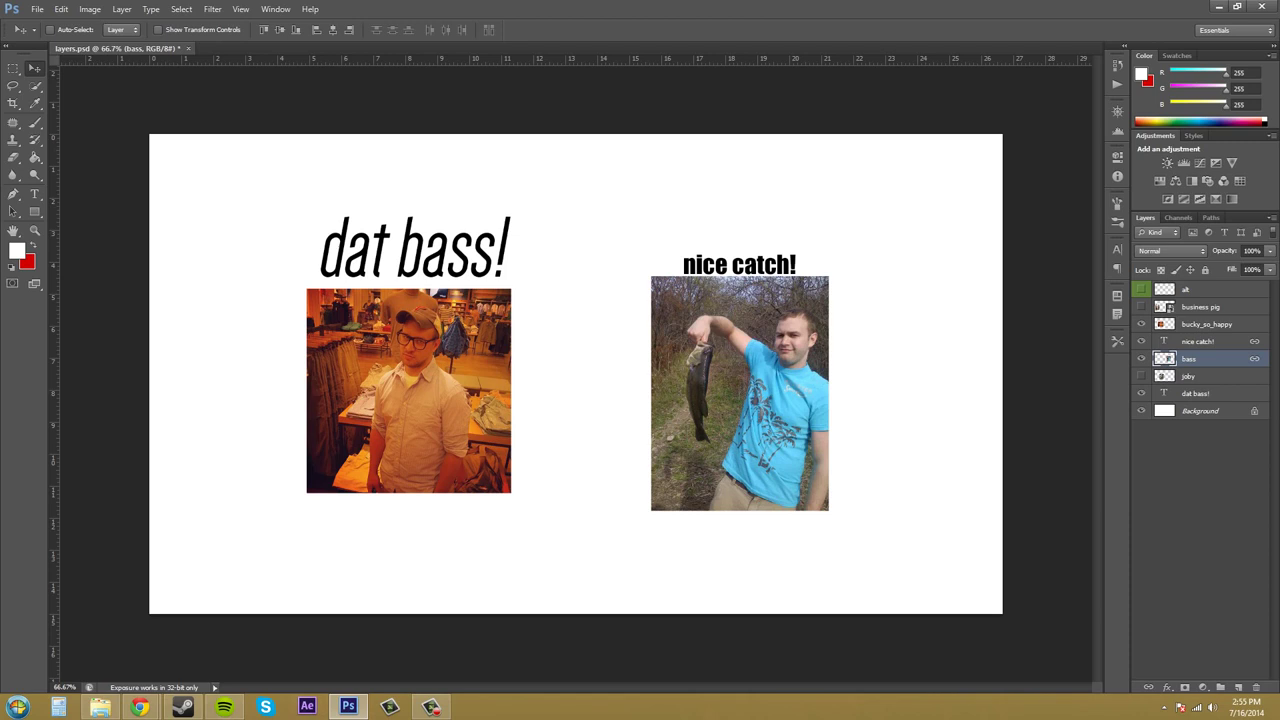
pyautogui.press('F10')
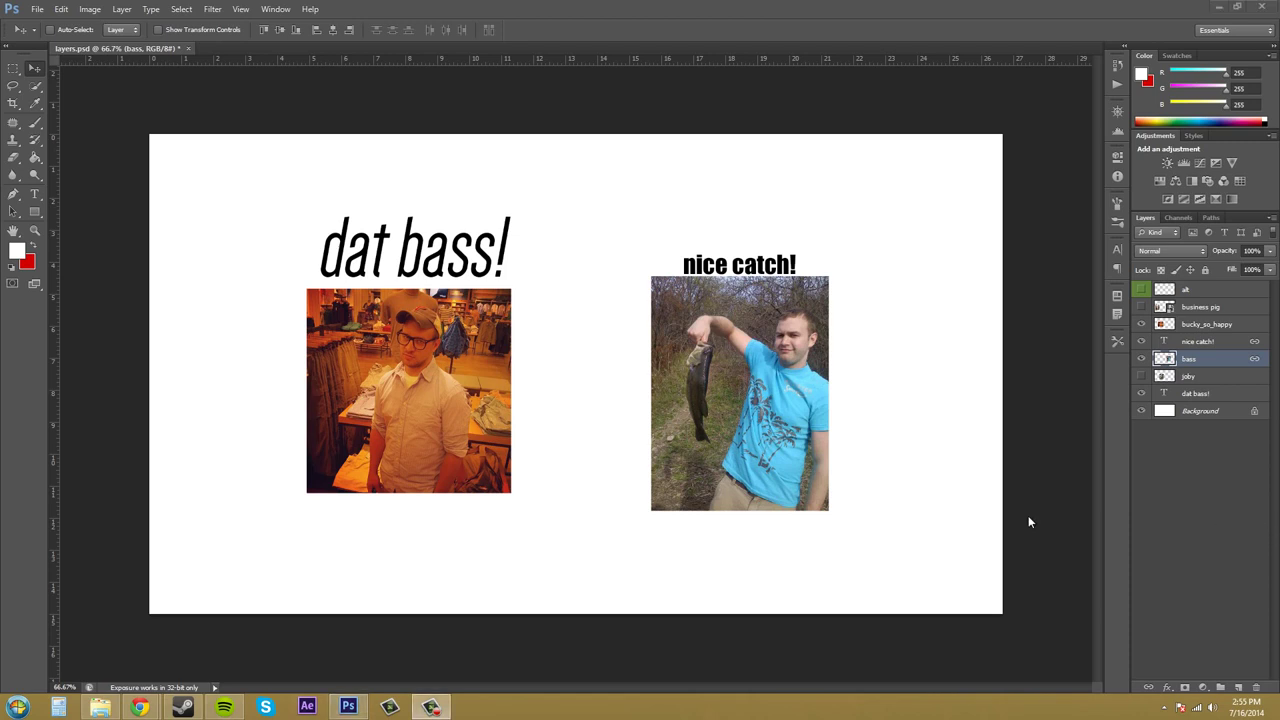